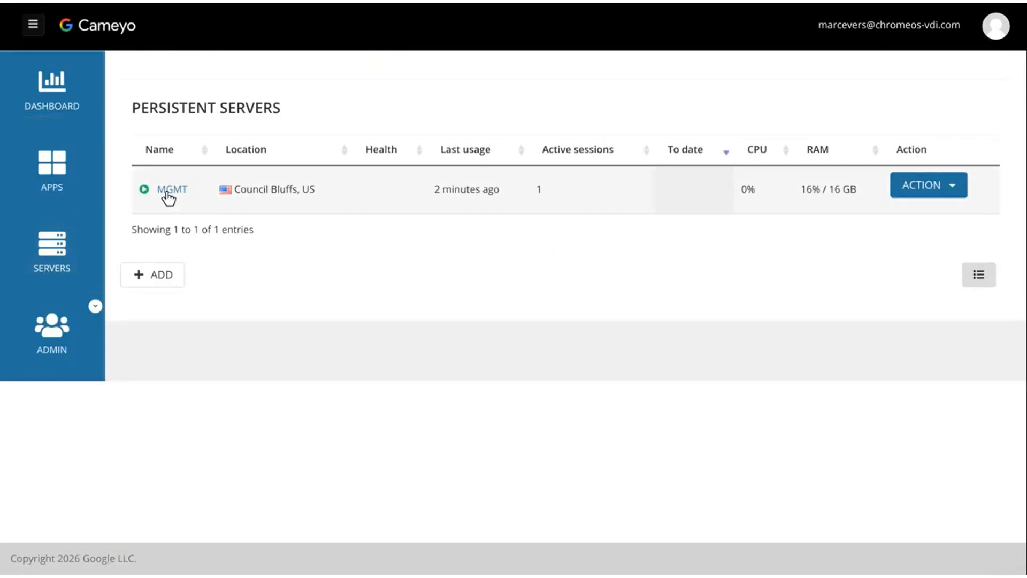
- Connect to the MGMT persistent server as admin and publish LibreOffice Writer and Wordpad from the apps available there
{"action": "left_click", "coordinate": [952, 191]}
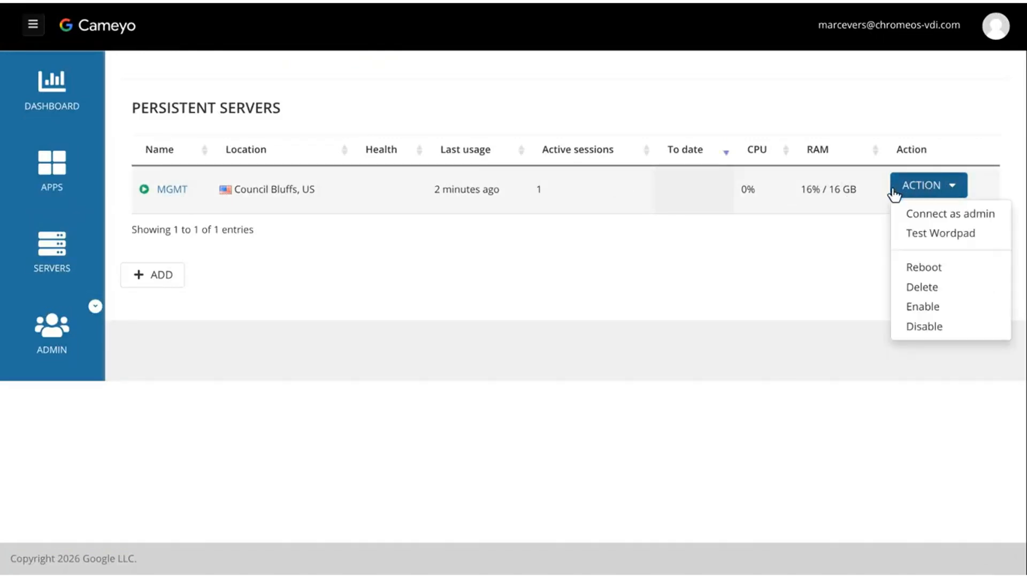
{"action": "left_click", "coordinate": [939, 218]}
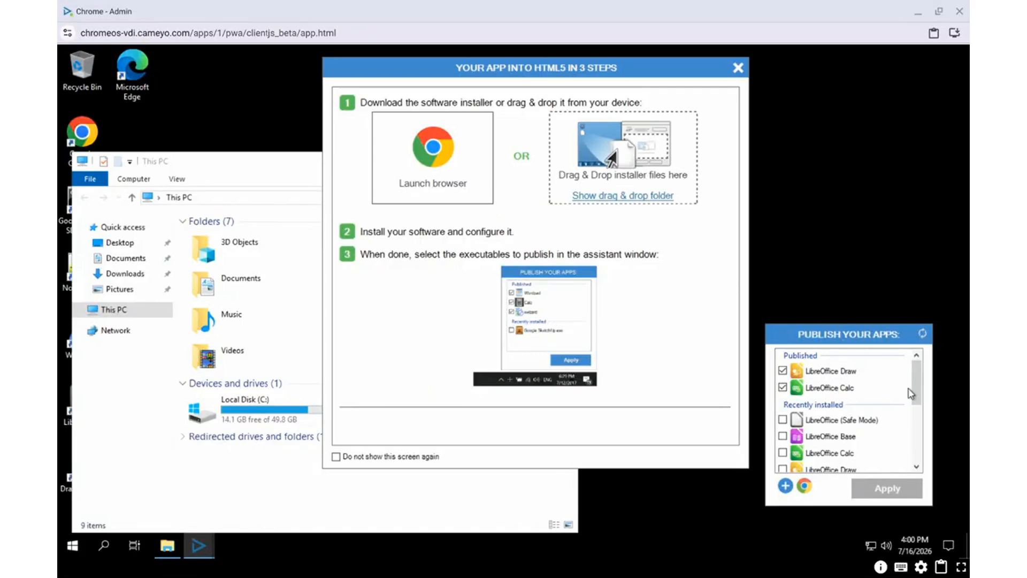
{"action": "left_click_drag", "start_coordinate": [916, 385], "coordinate": [914, 439]}
{"action": "left_click", "coordinate": [782, 385]}
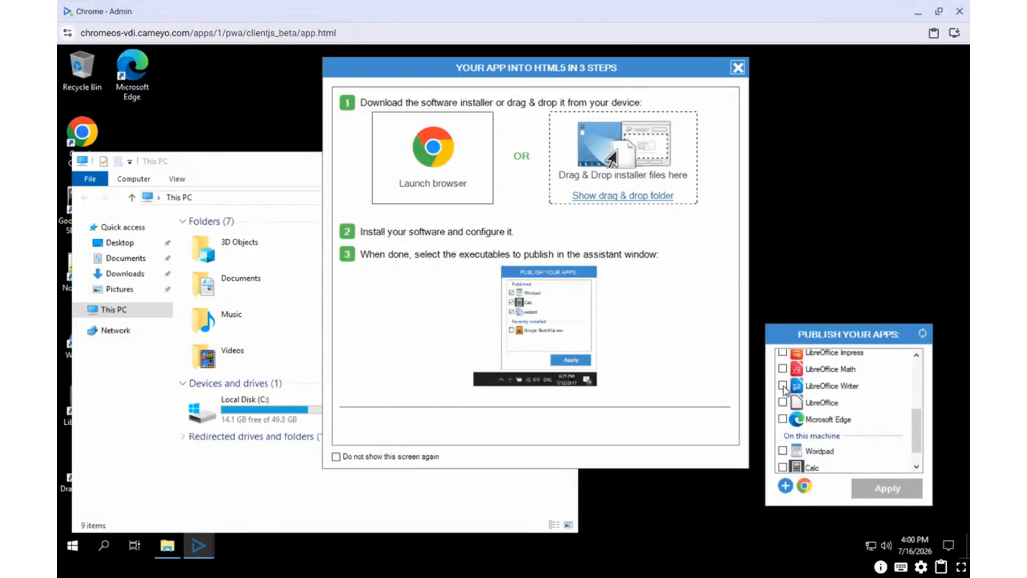
{"action": "left_click", "coordinate": [782, 450]}
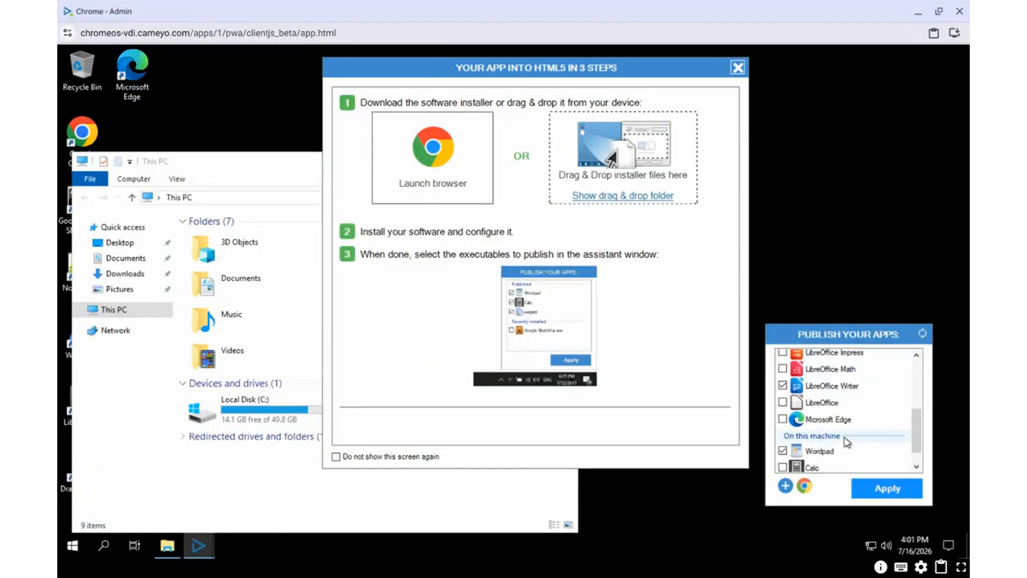
{"action": "left_click", "coordinate": [905, 487]}
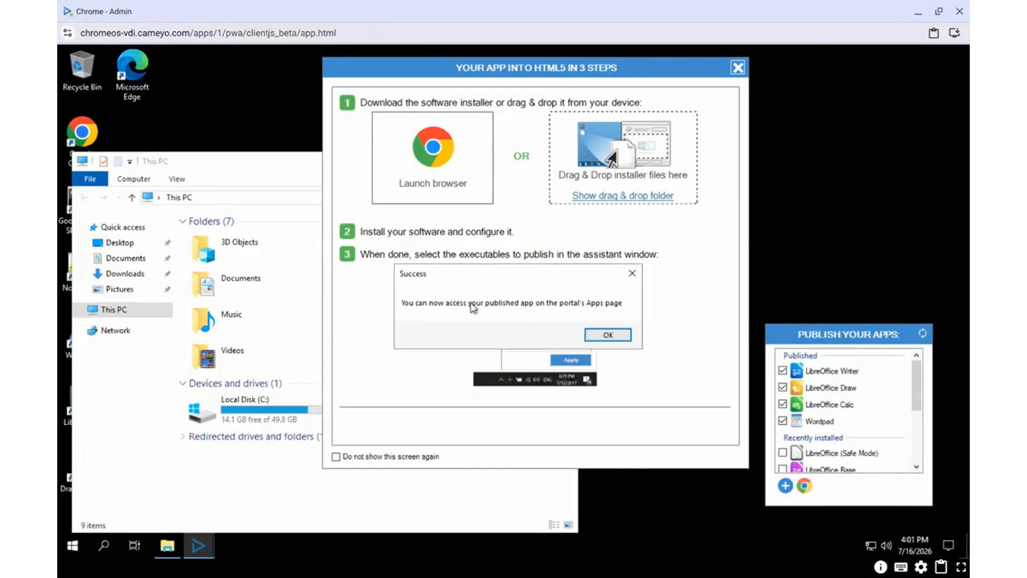
{"action": "left_click", "coordinate": [608, 335]}
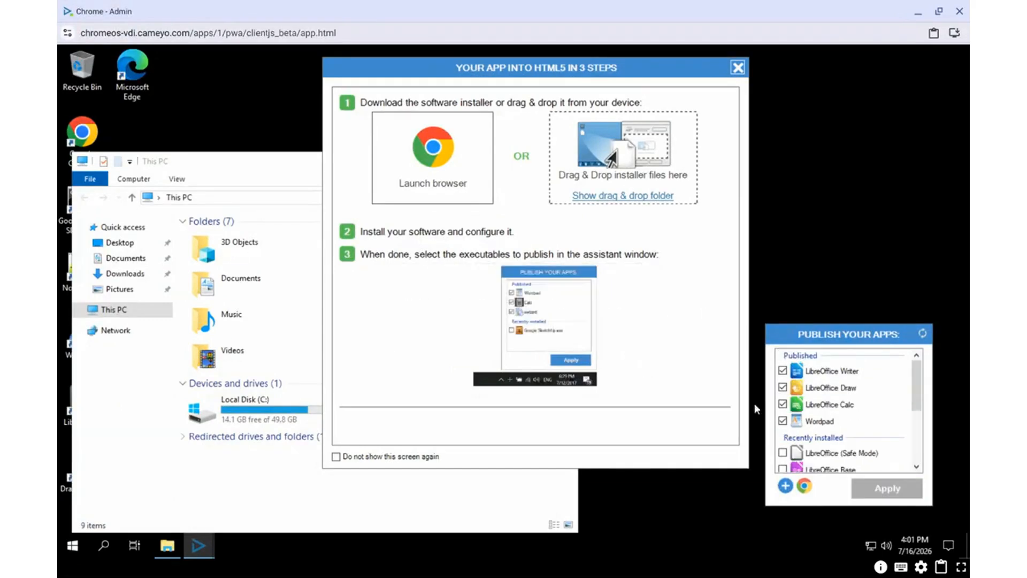
- Add notepad++.exe from the Program Files Notepad++ folder to the publishing assistant and publish it
{"action": "left_click_drag", "start_coordinate": [917, 401], "coordinate": [913, 458]}
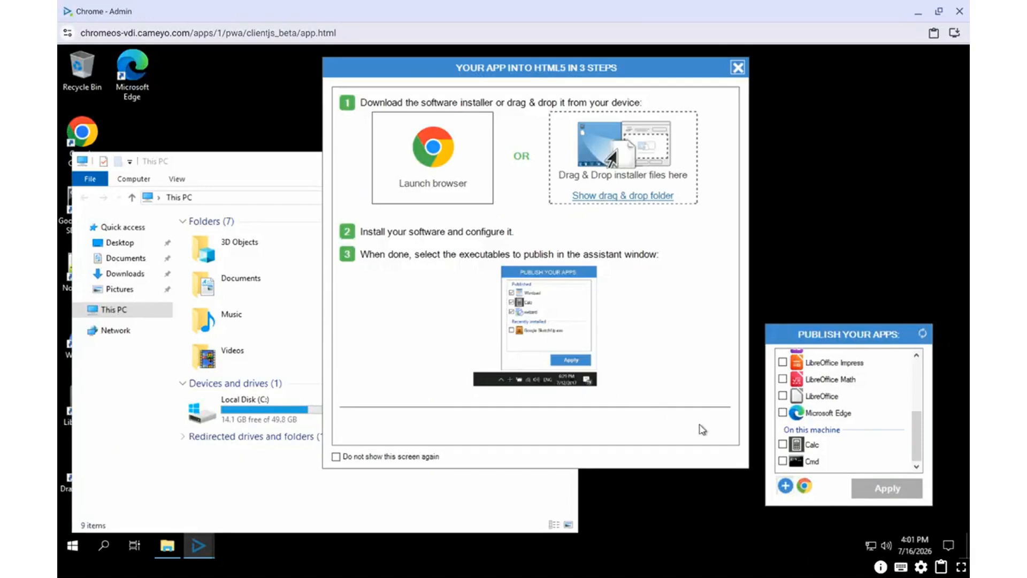
{"action": "left_click", "coordinate": [785, 486]}
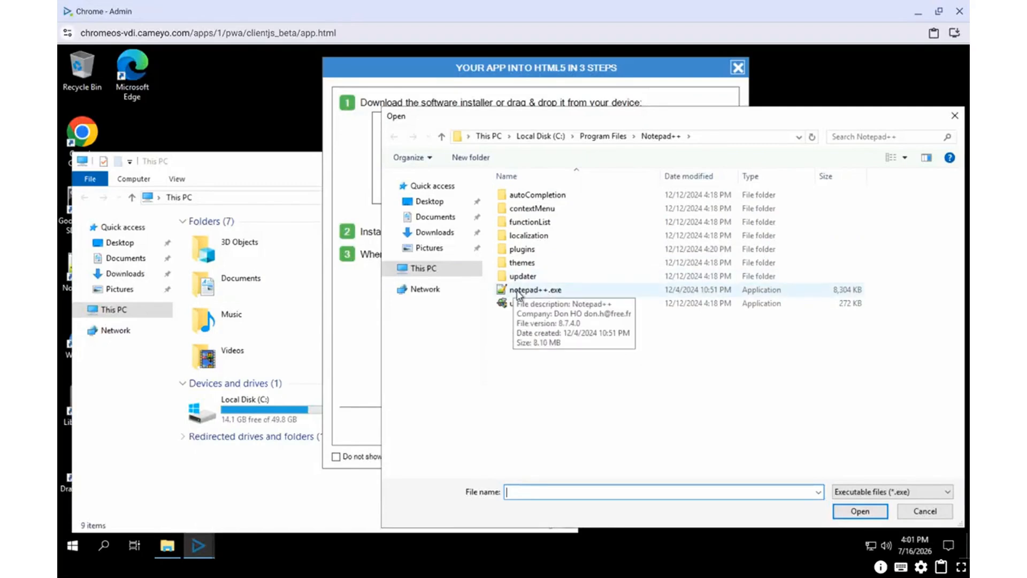
{"action": "left_click", "coordinate": [517, 293]}
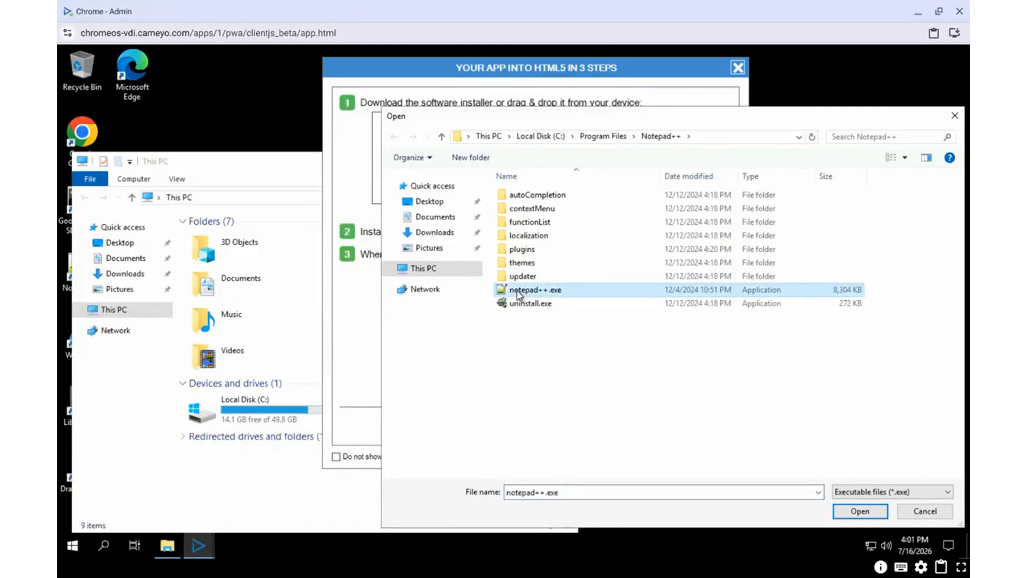
{"action": "left_click", "coordinate": [863, 514]}
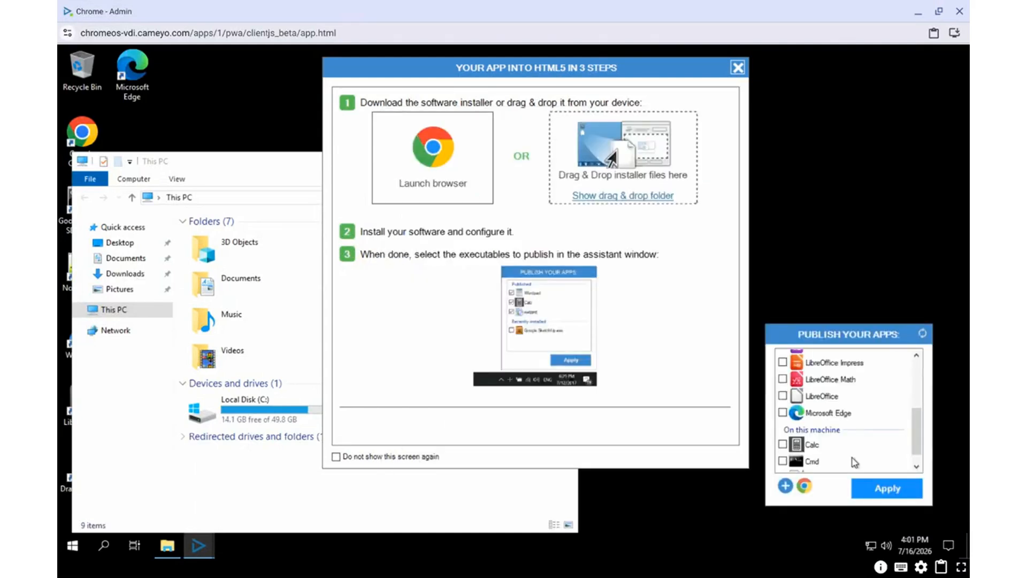
{"action": "left_click", "coordinate": [900, 490]}
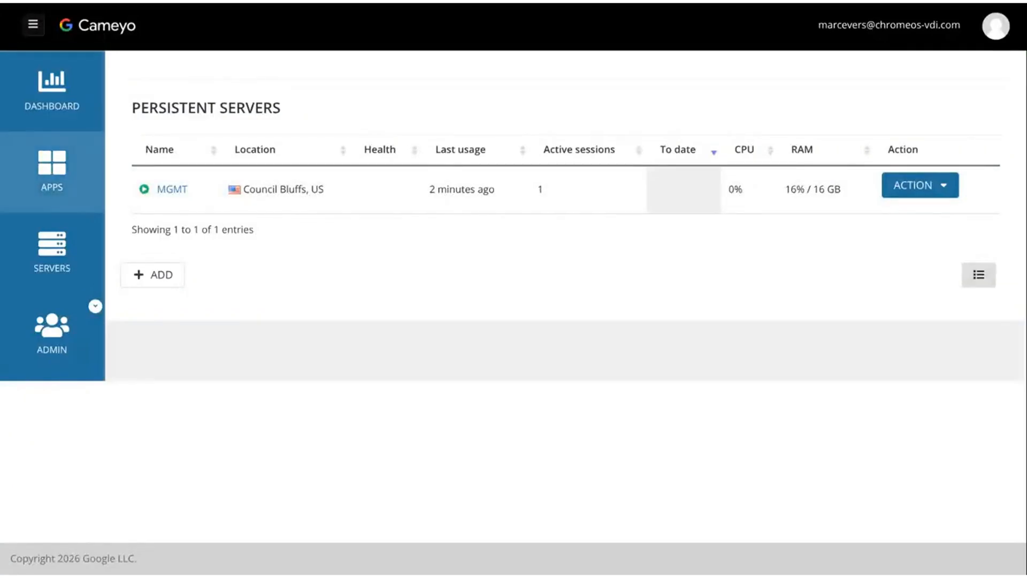
- Open the published LibreOffice Writer app's settings in the Cameyo portal and rename it LibreOffice Writer Test
{"action": "left_click", "coordinate": [52, 171]}
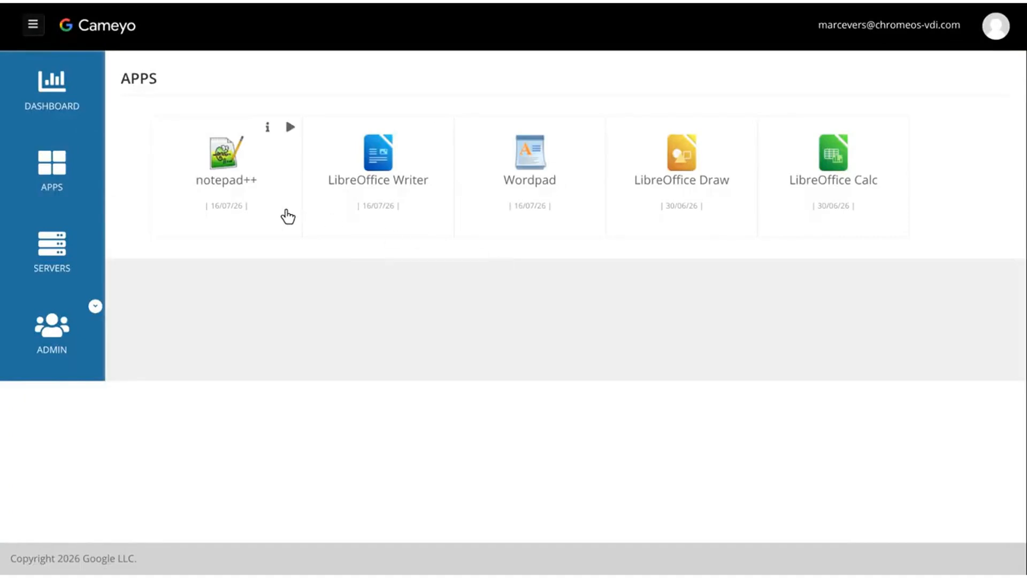
{"action": "mouse_move", "coordinate": [394, 211]}
{"action": "left_click", "coordinate": [381, 167]}
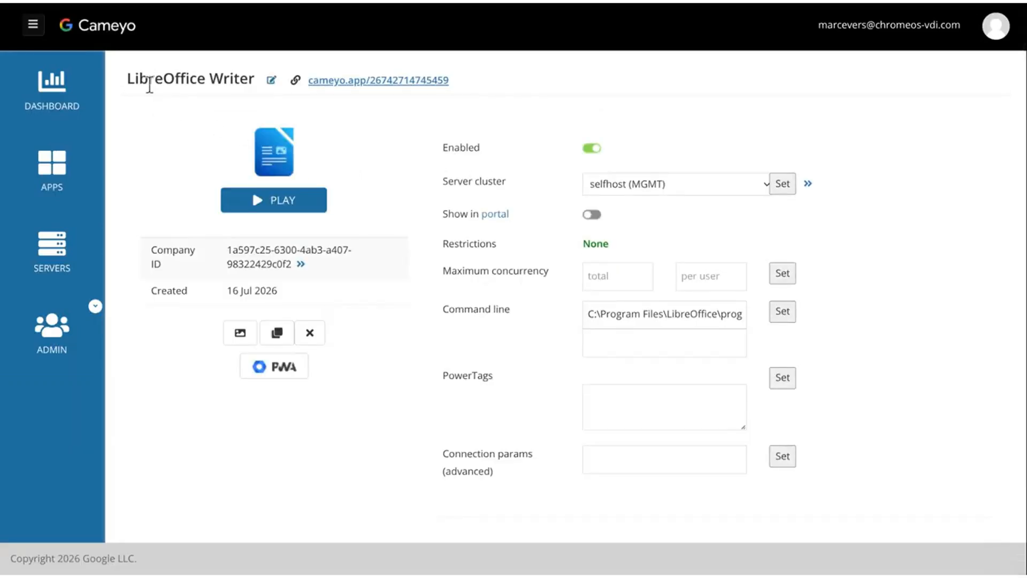
{"action": "left_click", "coordinate": [270, 83]}
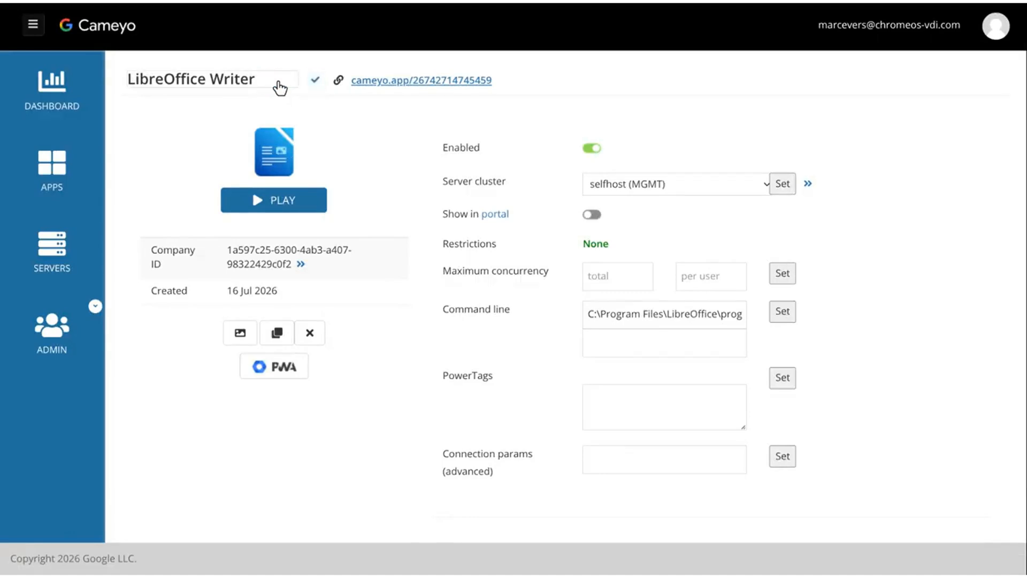
{"action": "type", "text": "Test"}
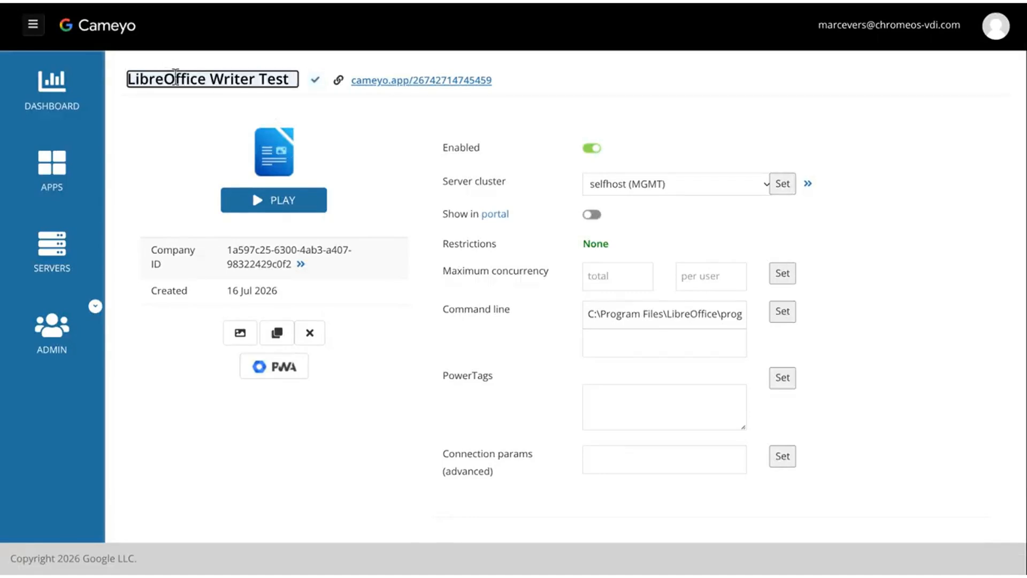
{"action": "left_click", "coordinate": [315, 83]}
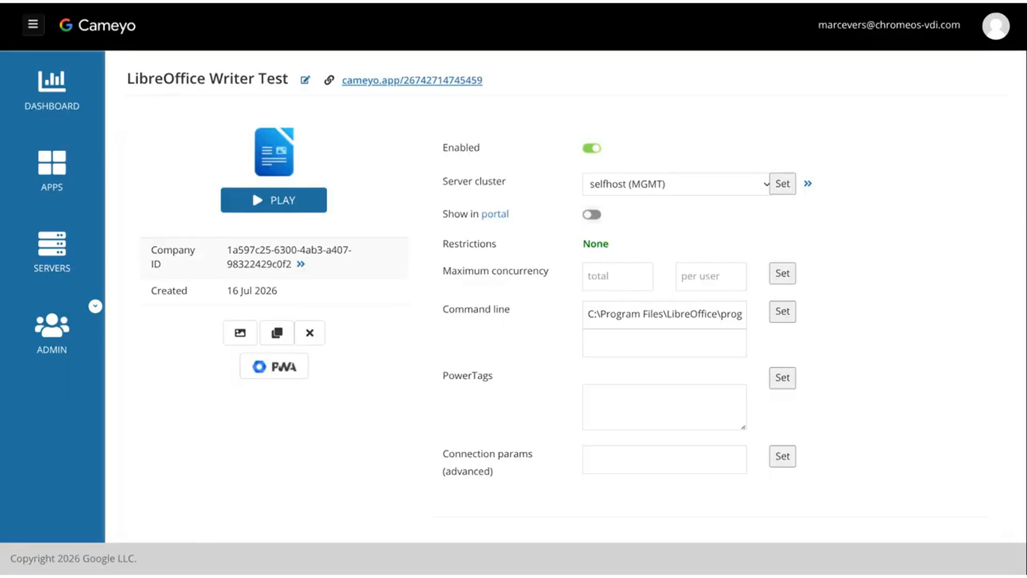
- Show the app in the portal and set its maximum concurrency to 25 total and 2 per user
{"action": "left_click", "coordinate": [592, 214]}
{"action": "left_click", "coordinate": [617, 278]}
{"action": "type", "text": "25"}
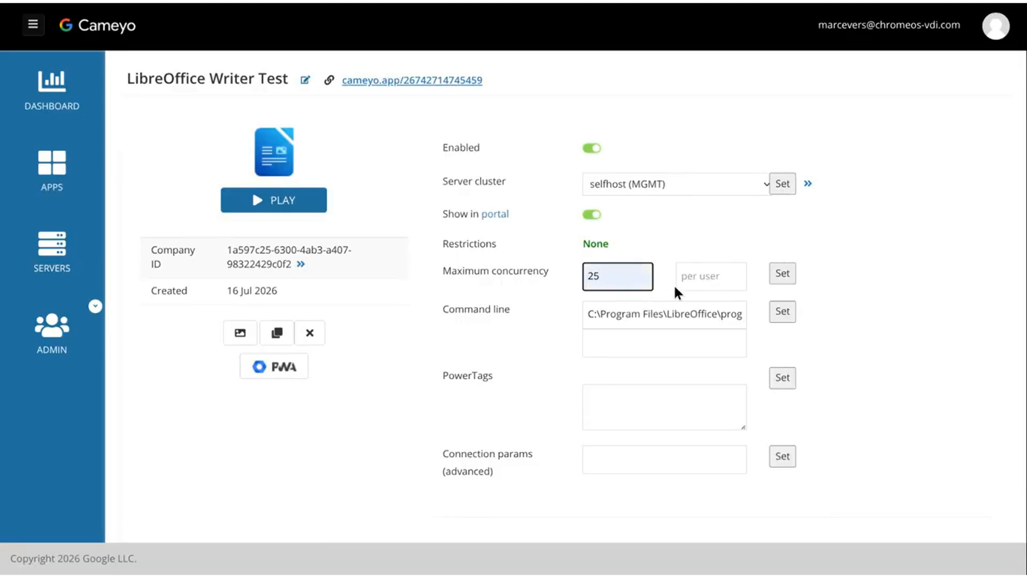
{"action": "left_click", "coordinate": [696, 276]}
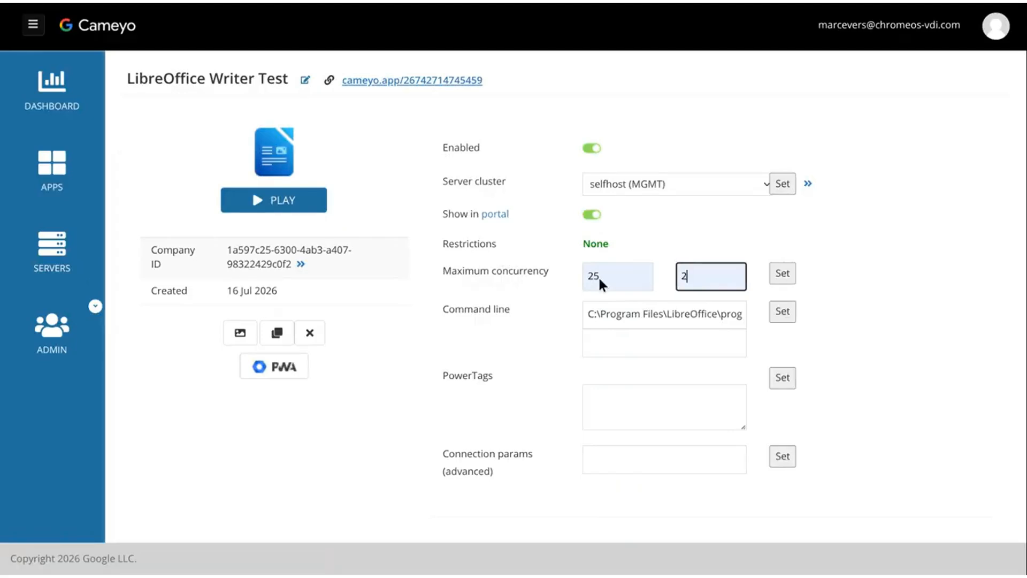
{"action": "left_click", "coordinate": [792, 279]}
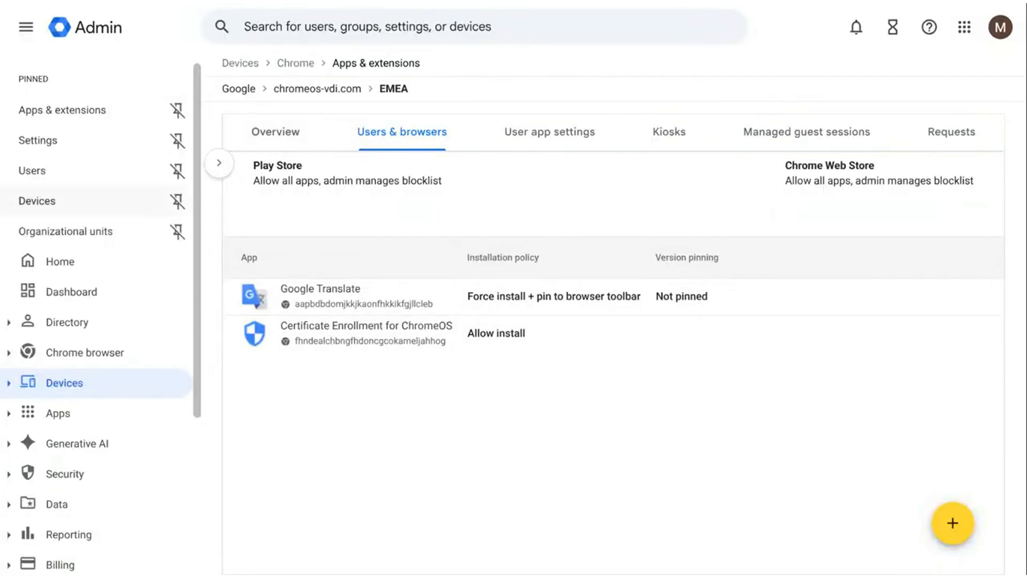
- In the Google Admin console, open Chrome's Apps & extensions for users and browsers in EMEA and collapse the organizational unit pane
{"action": "scroll", "coordinate": [76, 218], "scroll_direction": "down", "scroll_amount": 2}
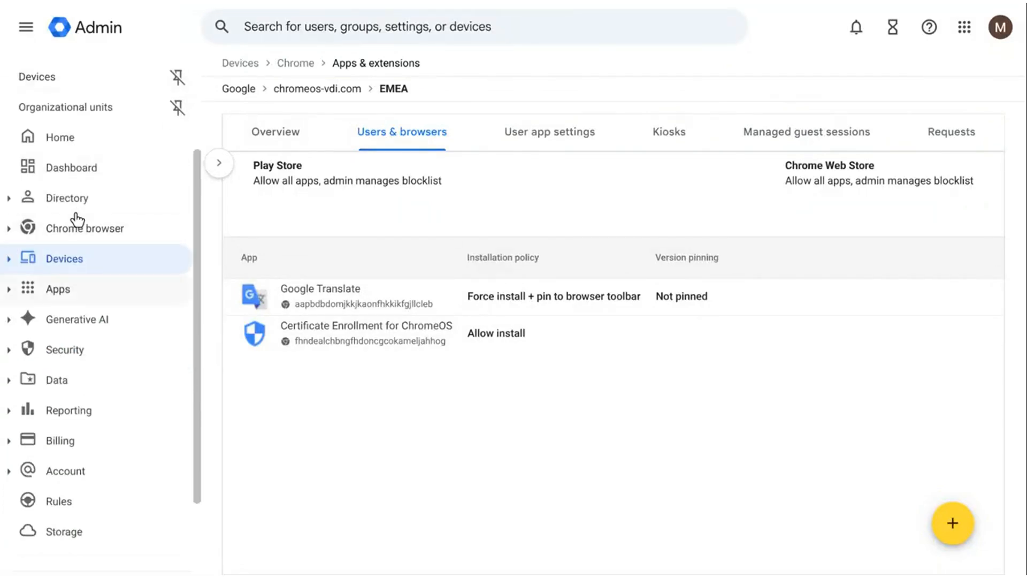
{"action": "left_click", "coordinate": [9, 260]}
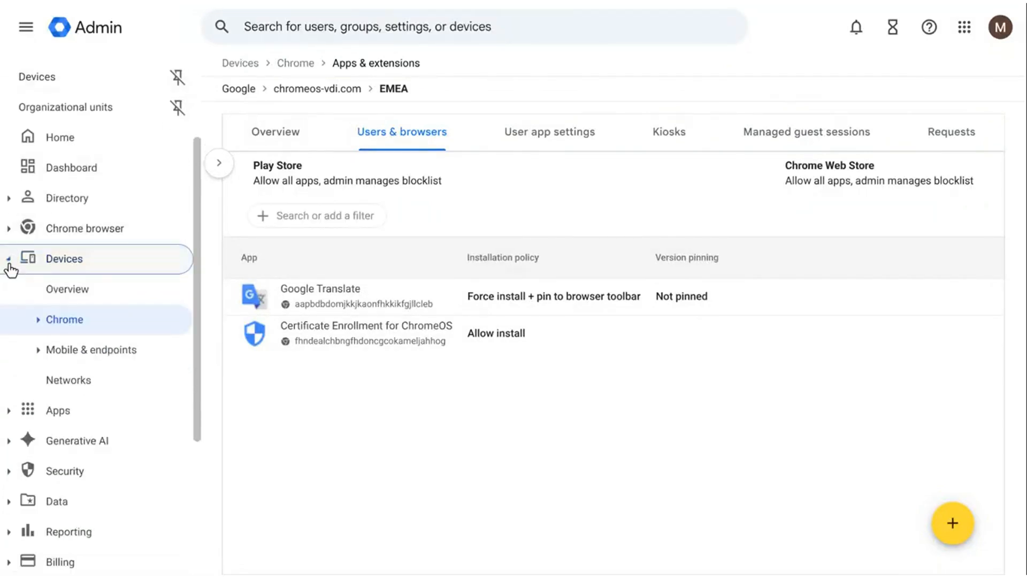
{"action": "left_click", "coordinate": [40, 323]}
{"action": "left_click", "coordinate": [119, 475]}
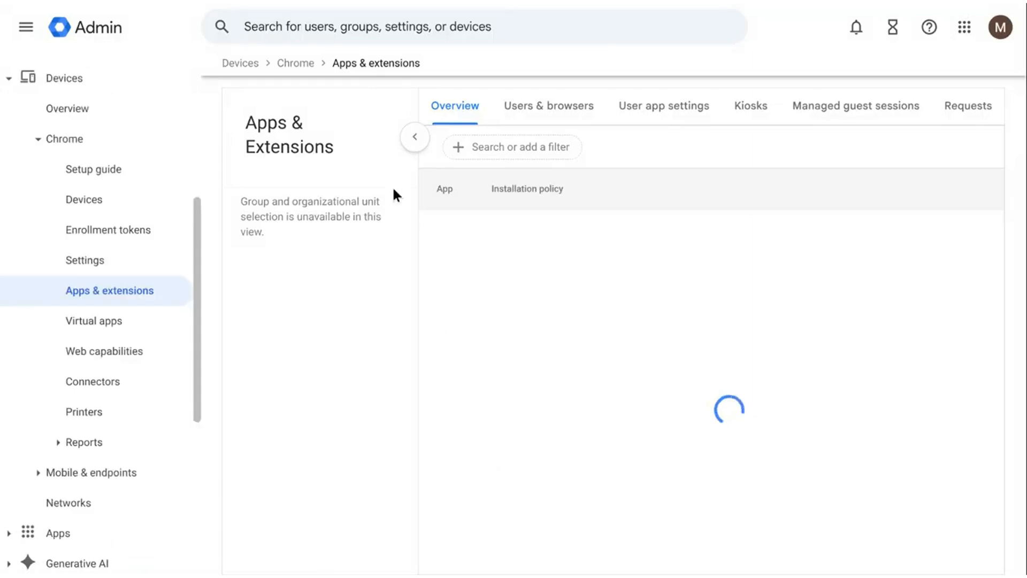
{"action": "left_click", "coordinate": [415, 142]}
{"action": "left_click", "coordinate": [412, 114]}
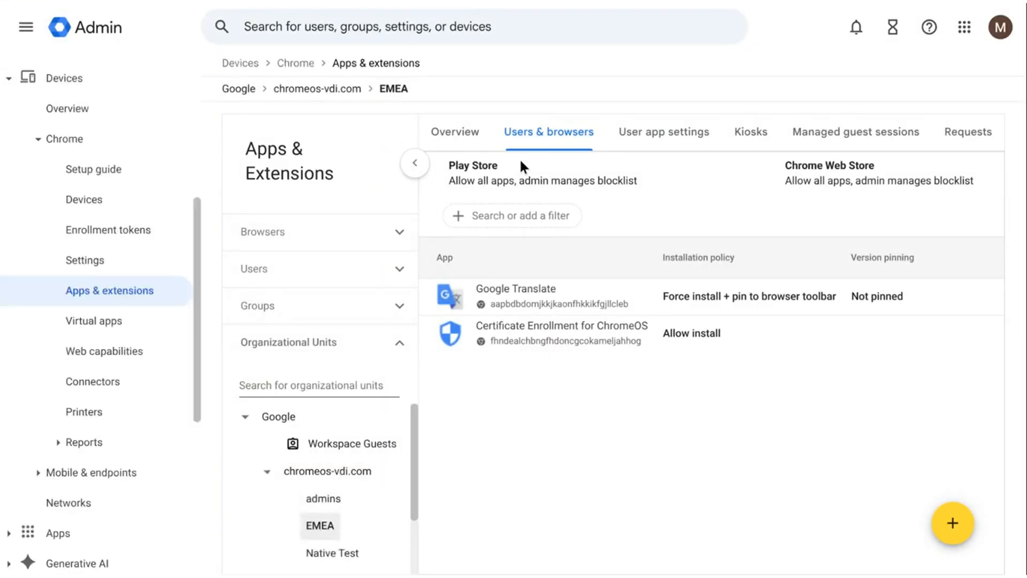
{"action": "left_click", "coordinate": [415, 162]}
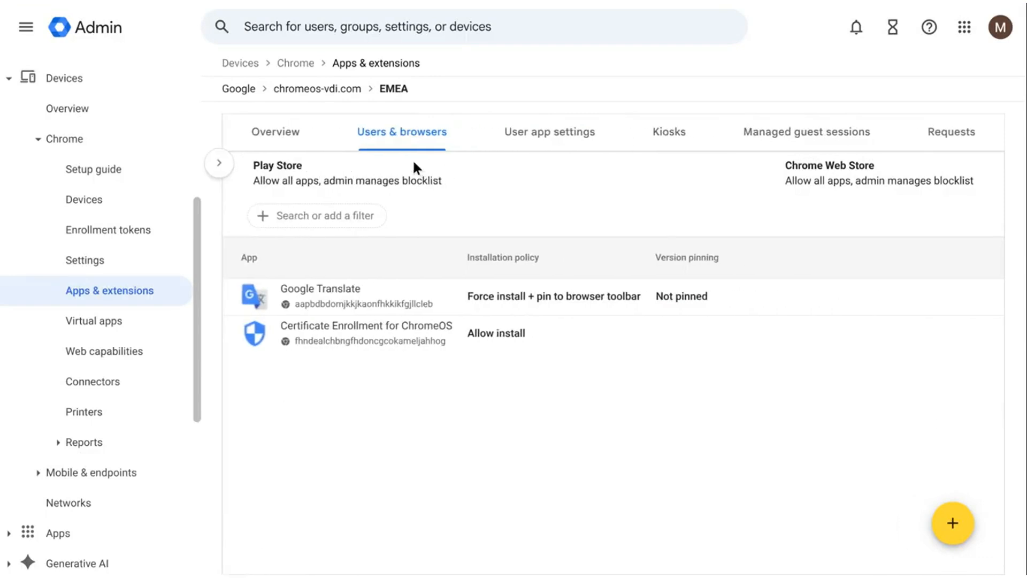
- Add the virtual app LibreOffice Writer Test to the EMEA organizational unit
{"action": "mouse_move", "coordinate": [954, 540]}
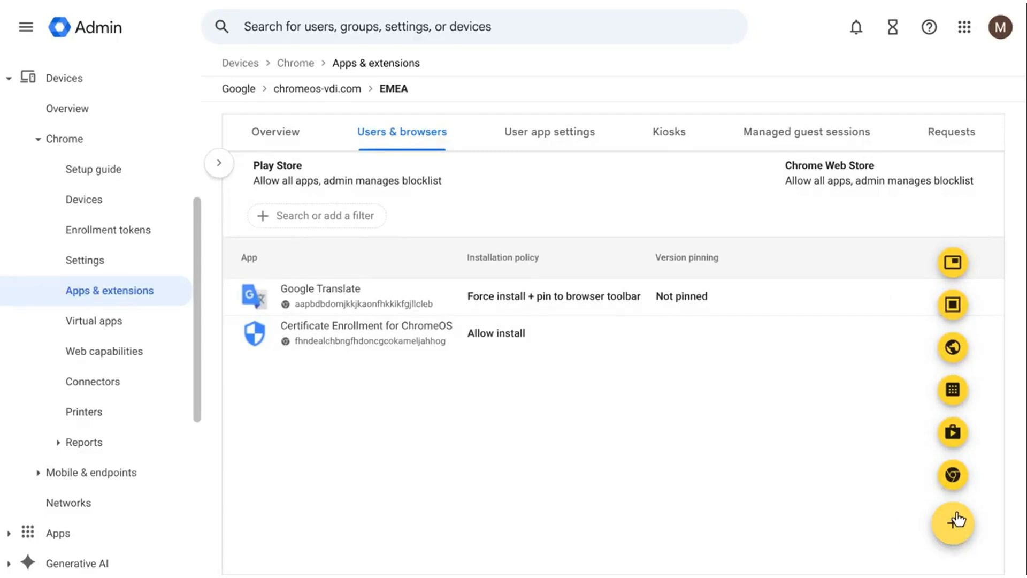
{"action": "left_click", "coordinate": [954, 265]}
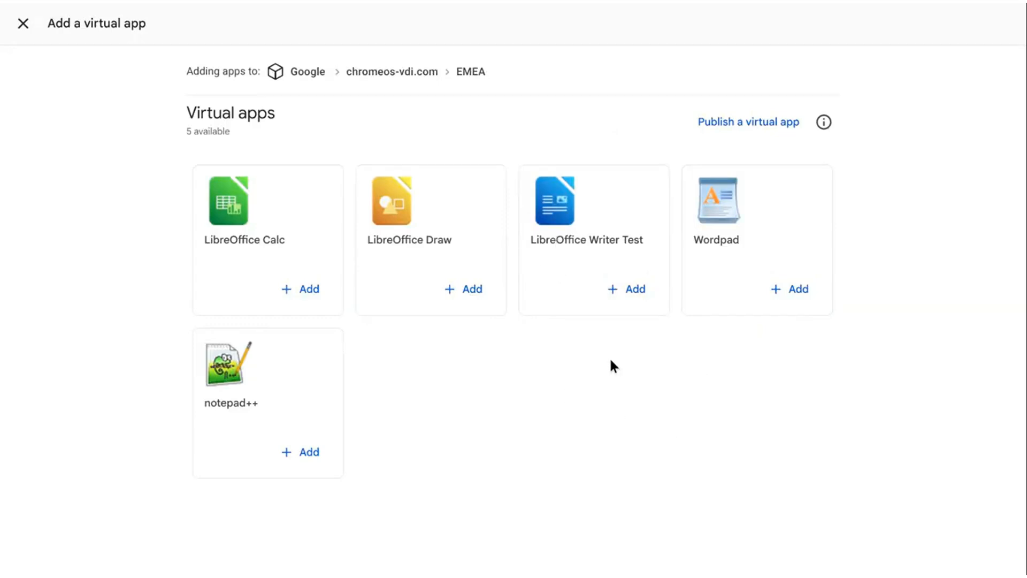
{"action": "left_click", "coordinate": [618, 291]}
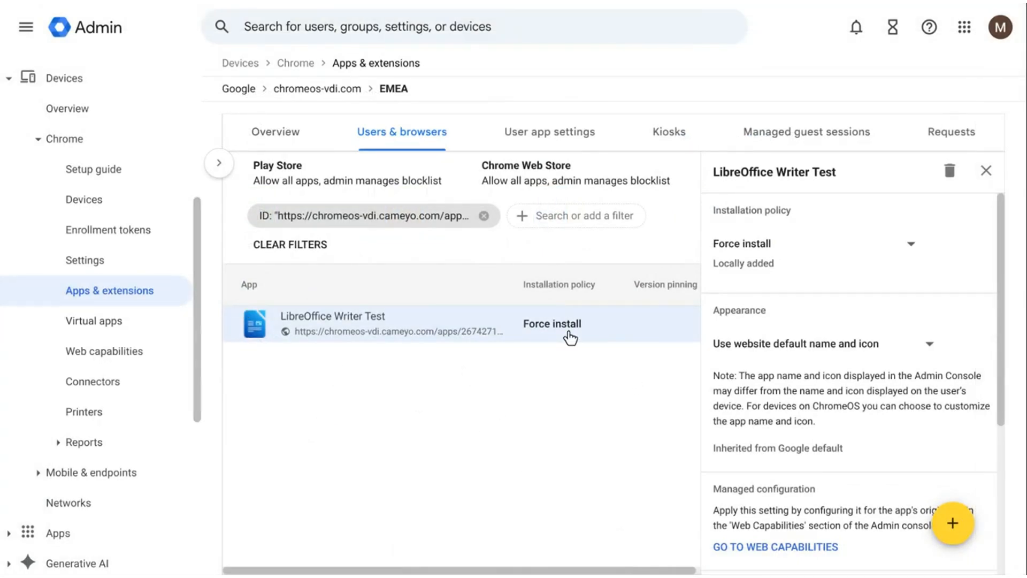
- Set LibreOffice Writer Test's installation policy to Force install + pin to ChromeOS taskbar, keep it opening in a separate window, and save
{"action": "left_click", "coordinate": [913, 248]}
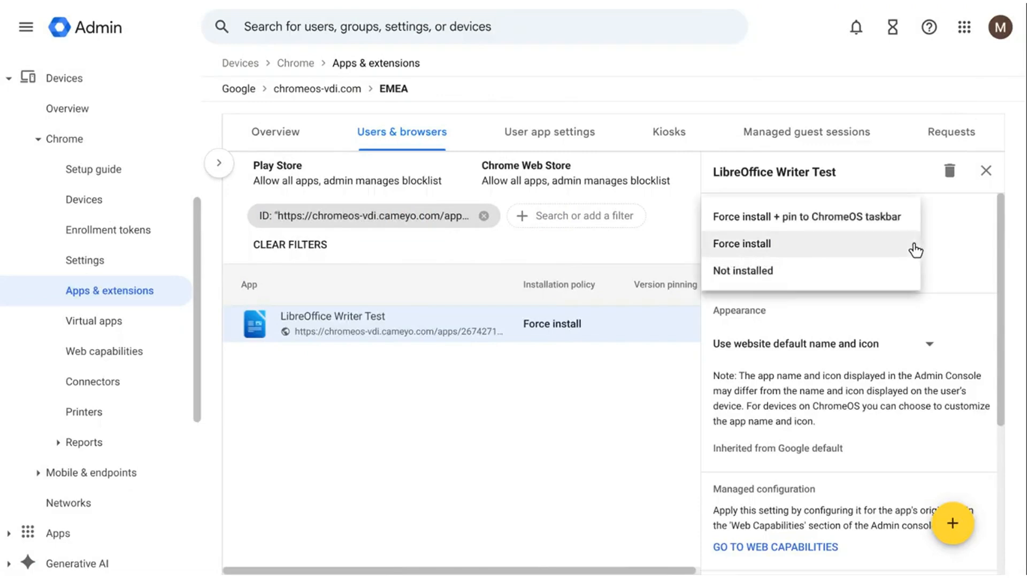
{"action": "left_click", "coordinate": [800, 217]}
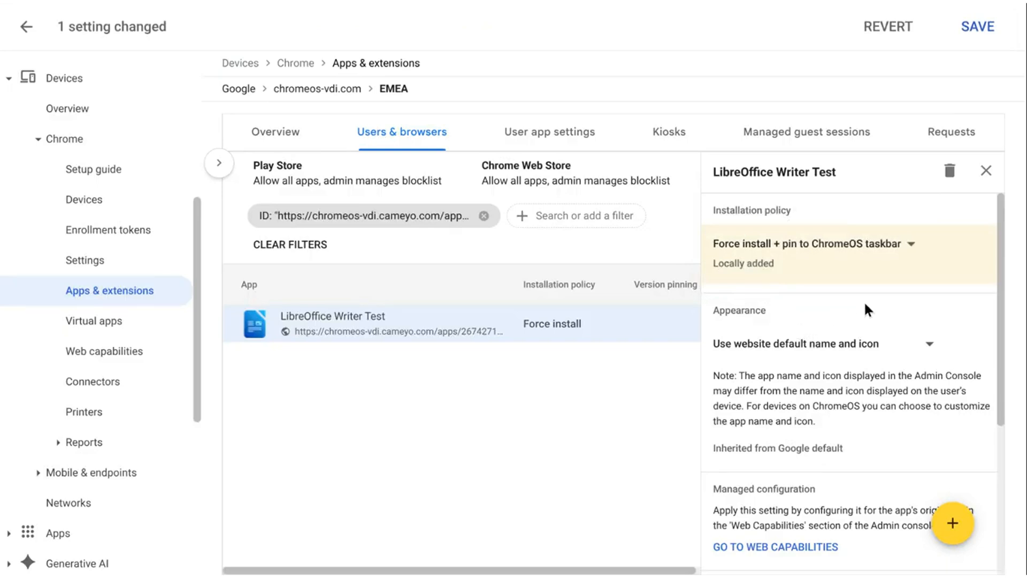
{"action": "scroll", "coordinate": [866, 313], "scroll_direction": "down", "scroll_amount": 2}
{"action": "scroll", "coordinate": [866, 323], "scroll_direction": "down", "scroll_amount": 2}
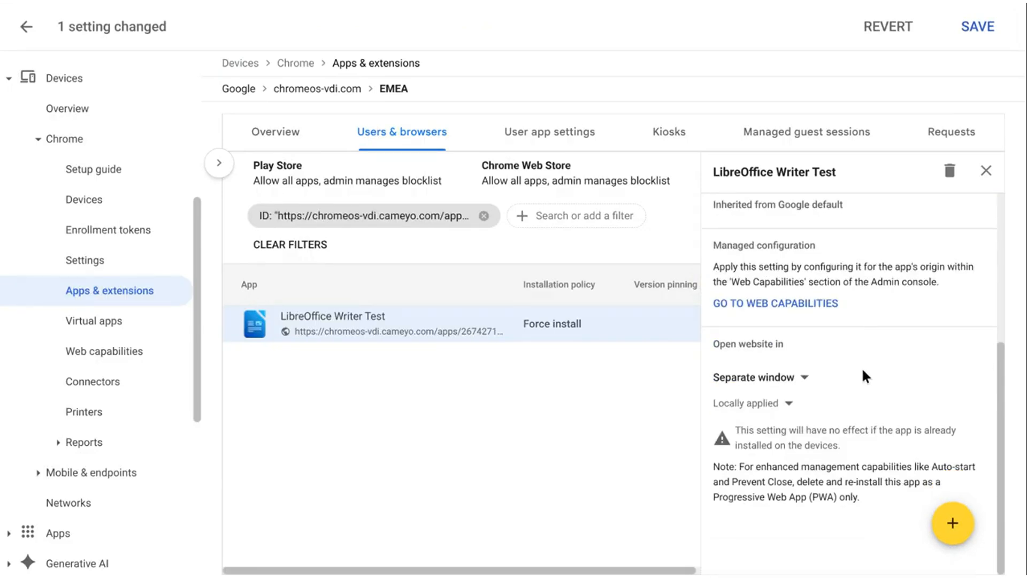
{"action": "left_click", "coordinate": [803, 379]}
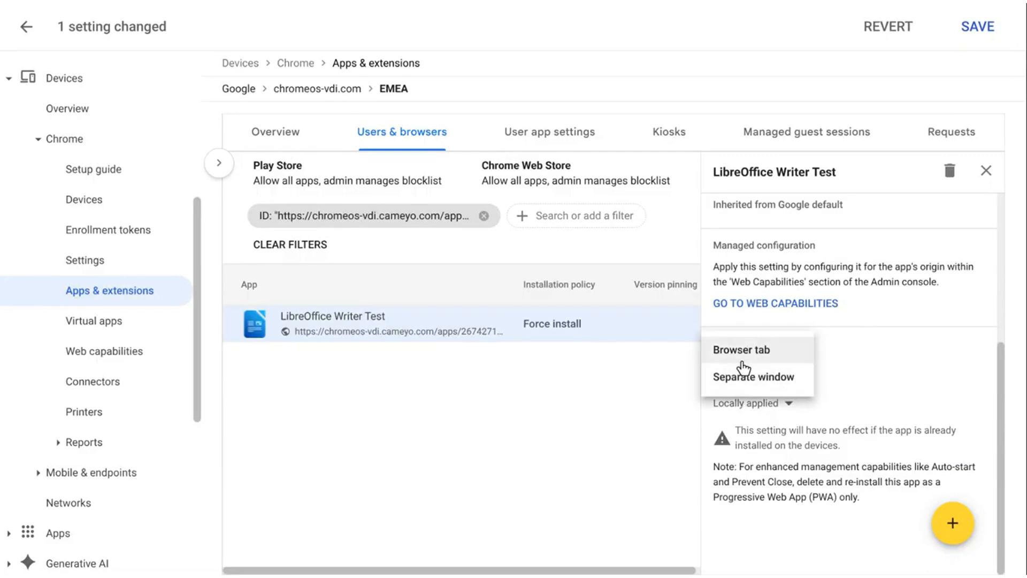
{"action": "left_click", "coordinate": [867, 382]}
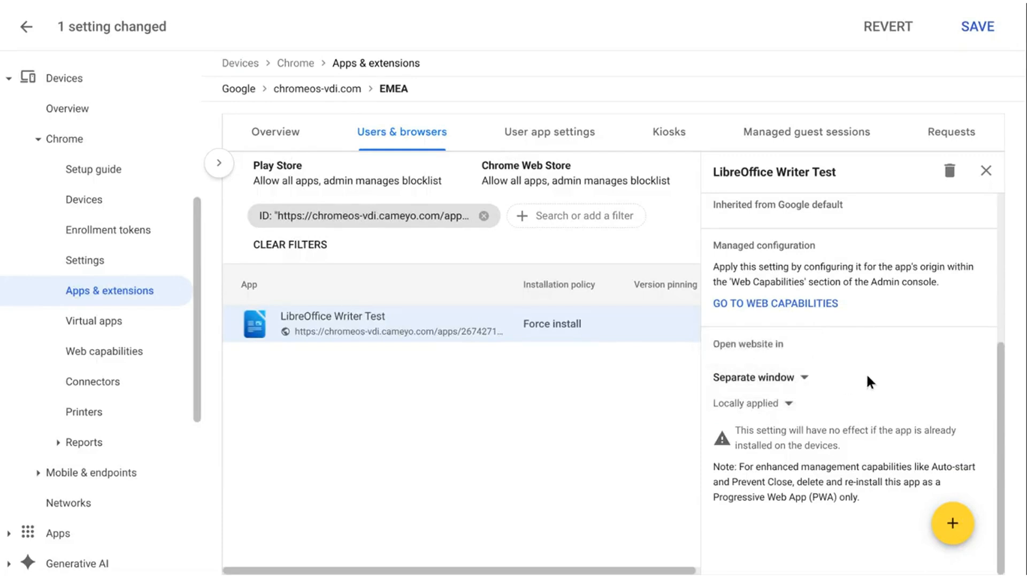
{"action": "left_click", "coordinate": [977, 27]}
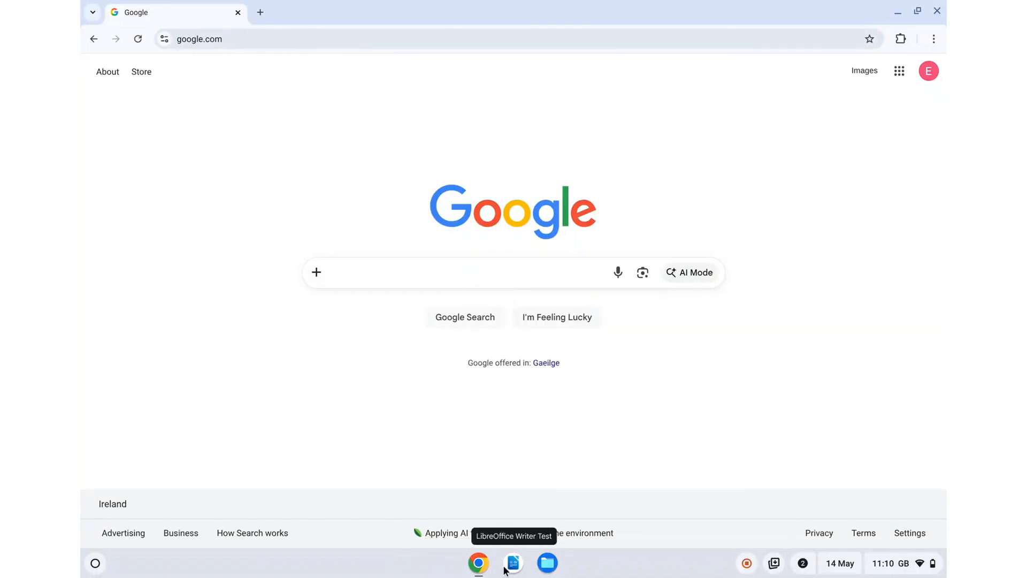
- On the ChromeOS device, check the launcher for LibreOffice Writer Test and start the app pinned to the shelf
{"action": "left_click", "coordinate": [95, 562]}
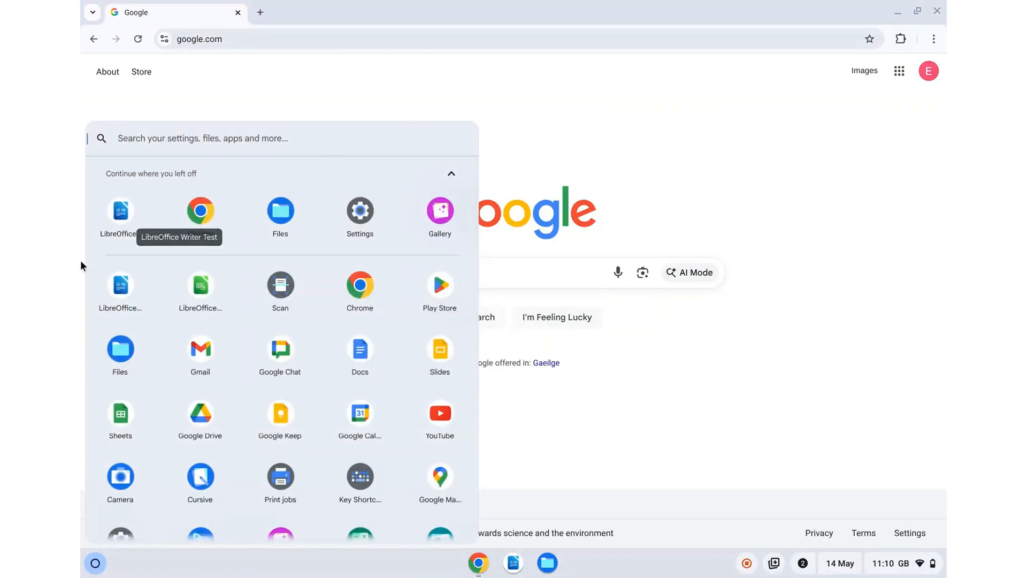
{"action": "left_click", "coordinate": [88, 565]}
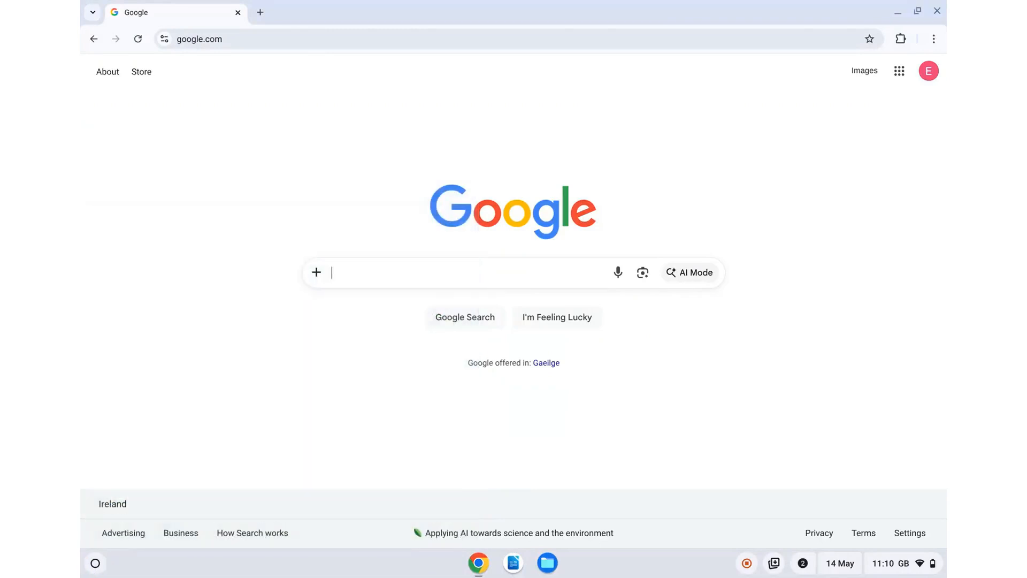
{"action": "left_click", "coordinate": [514, 563]}
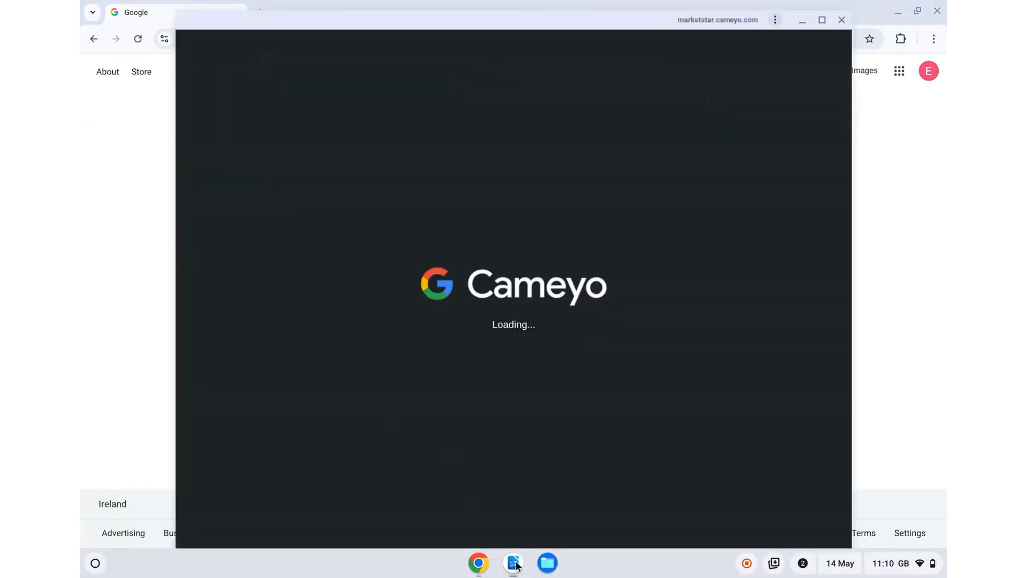